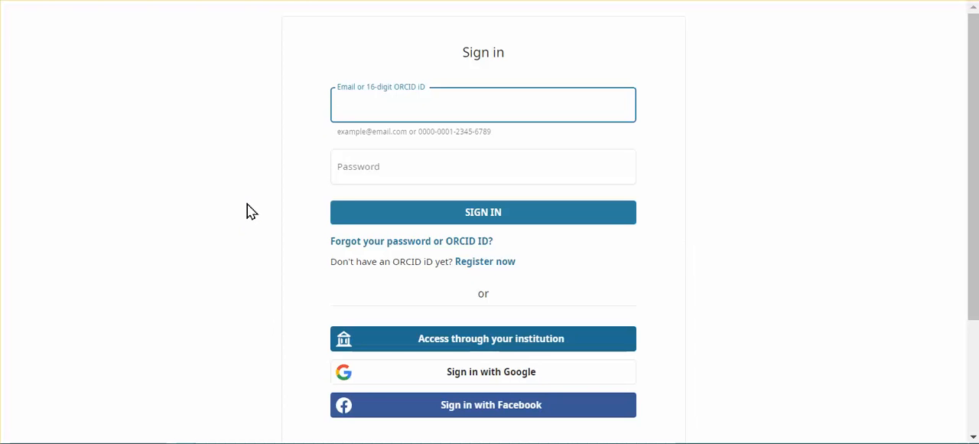
Step: Sign in to ORCID with the saved account e-mail and password
left_click(381, 101)
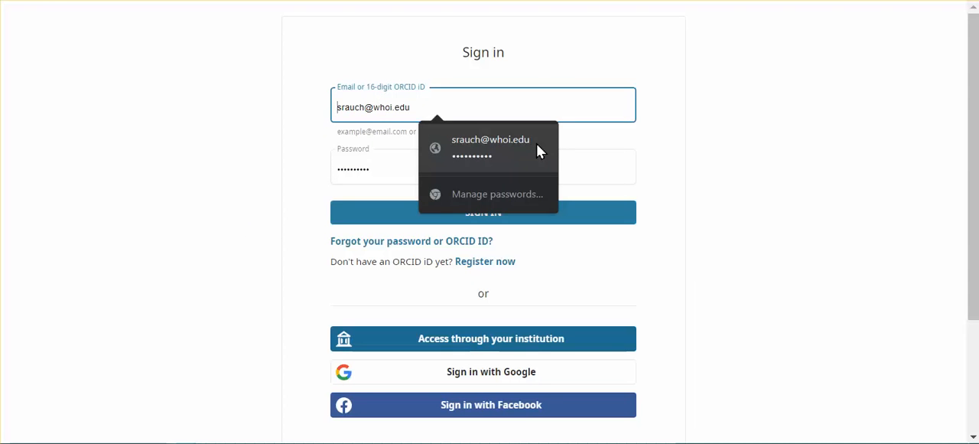
left_click(521, 144)
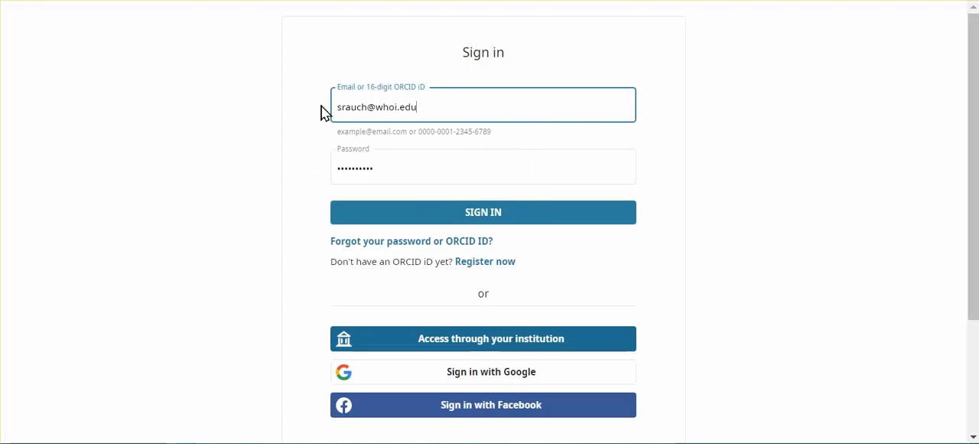
left_click(534, 218)
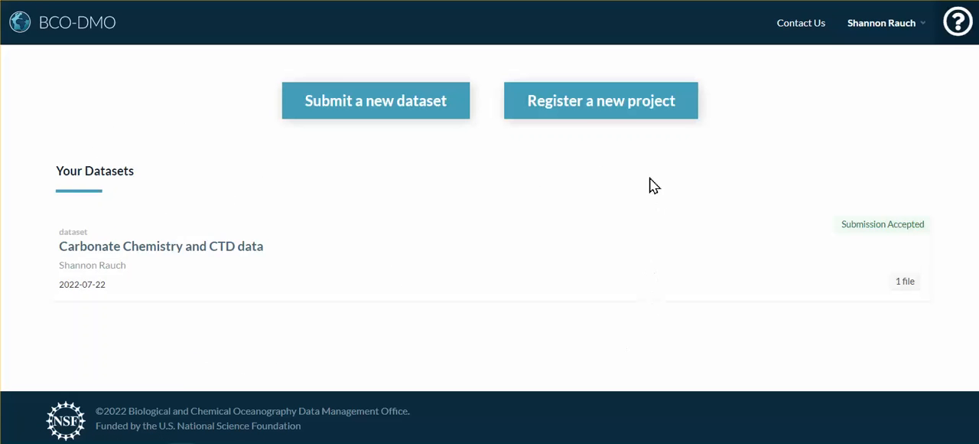
Step: Start registering a new project titled "Collaborative Research: Underexplored Connections between Nitrogen and Trace Metal Cycling in Oxygen Minimum Zones Mediated by Metalloenzyme Inventories"
left_click(688, 102)
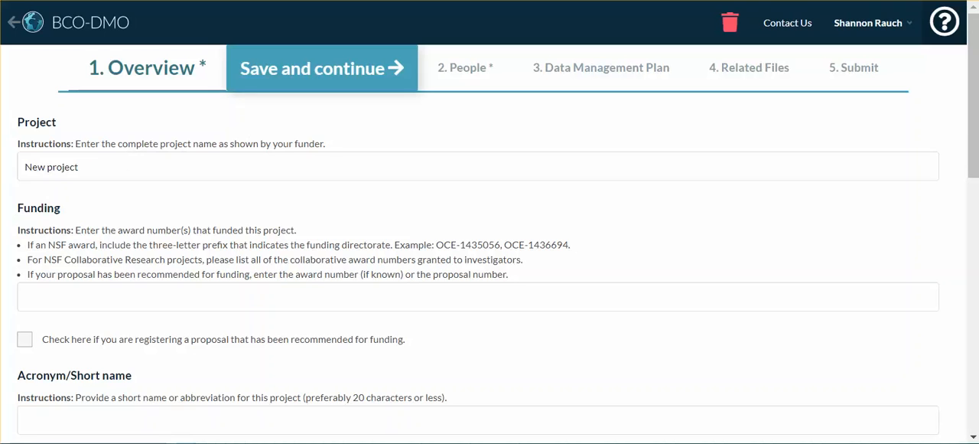
left_click(319, 168)
double_click(169, 166)
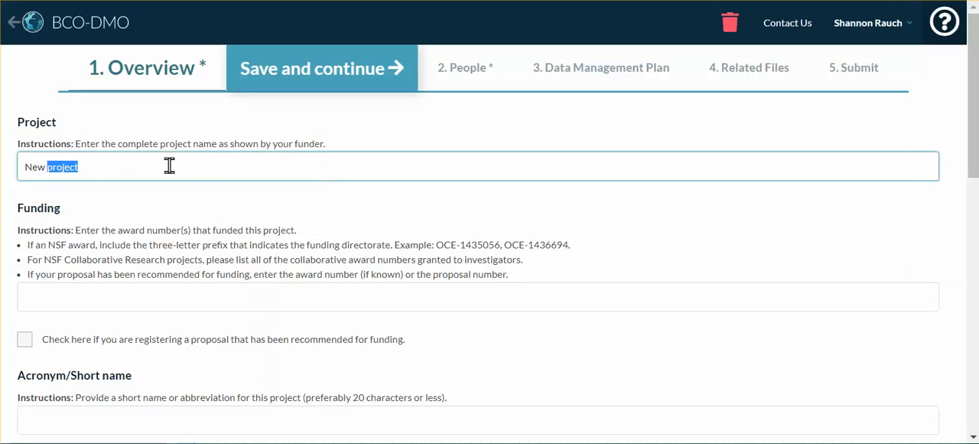
triple_click(169, 166)
type("Collaborative Research: Underexplored Connections between Nitrogen and Trace Metal Cycling in Oxygen Minimum Zones Mediated by Metalloenzyme Inventories")
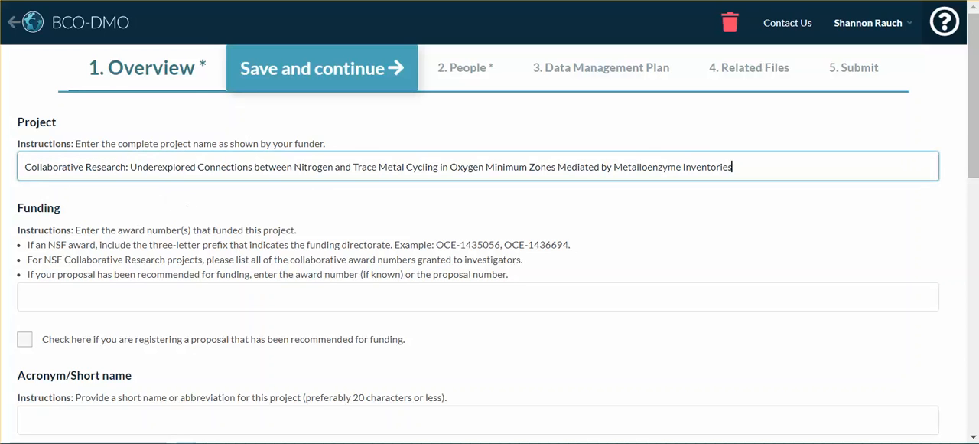
Step: Enter the project's funding award numbers as OCE-1924508, OCE-1924512, OCE-1924554
key("alt+Tab")
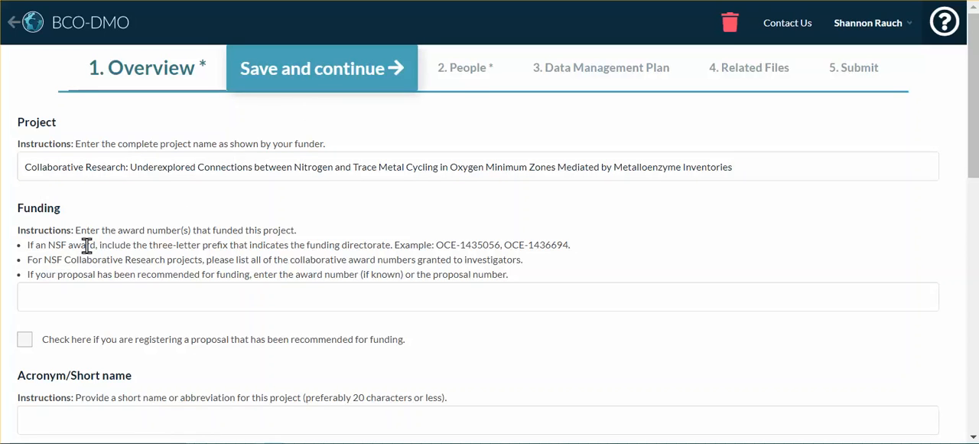
left_click(69, 296)
type("OCE-1924508,")
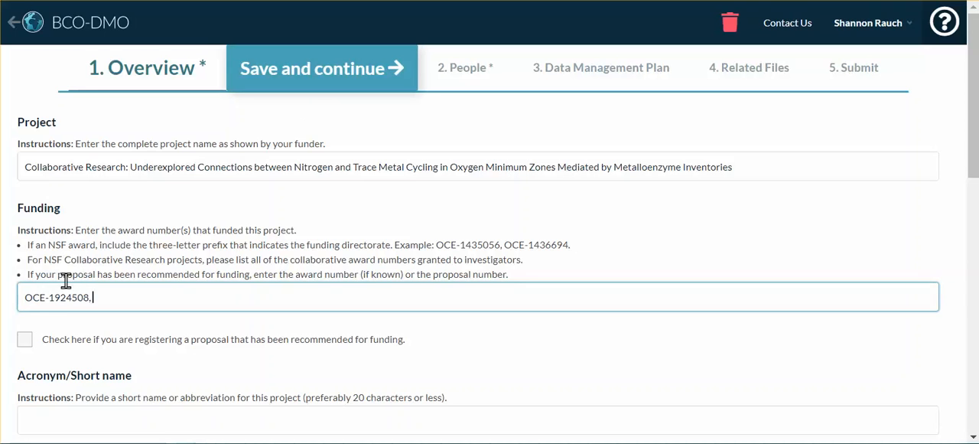
key("alt+Tab")
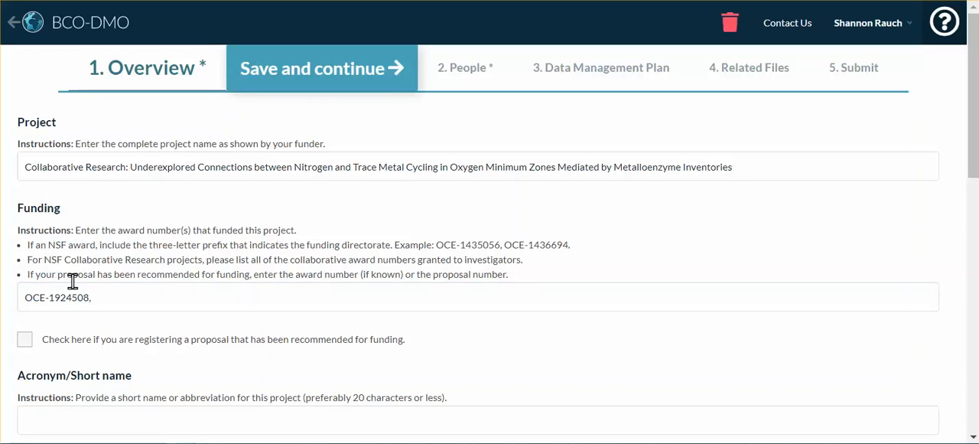
left_click(115, 295)
type("OCE-1924512,")
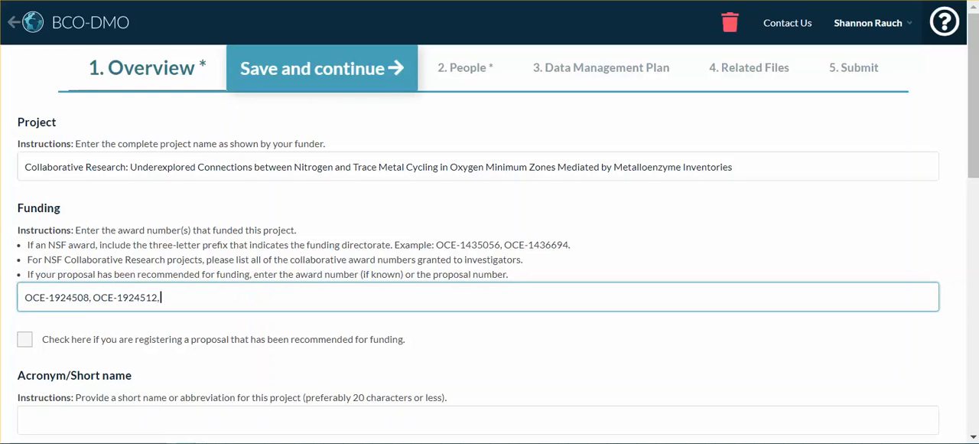
key("alt+Tab")
left_click(217, 294)
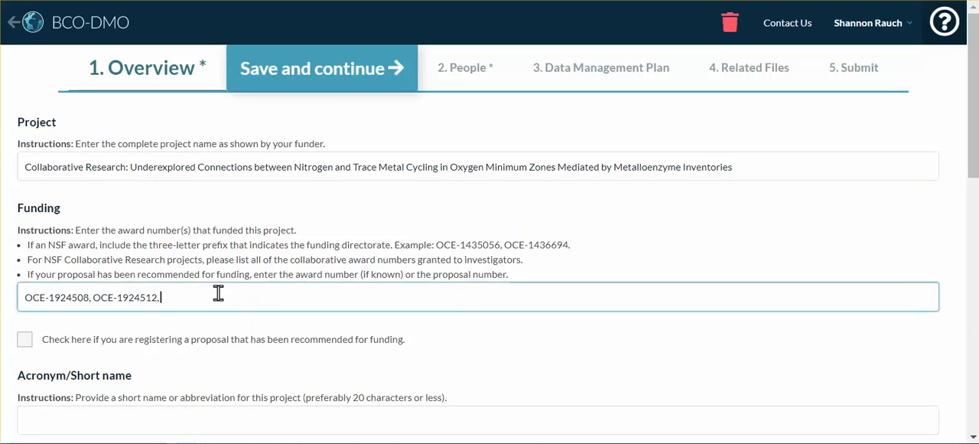
type("OCE-1924554")
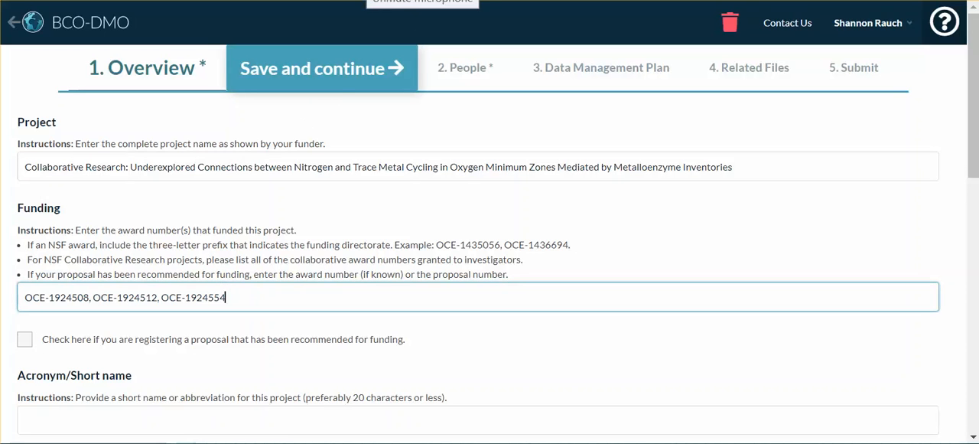
key("alt+Tab")
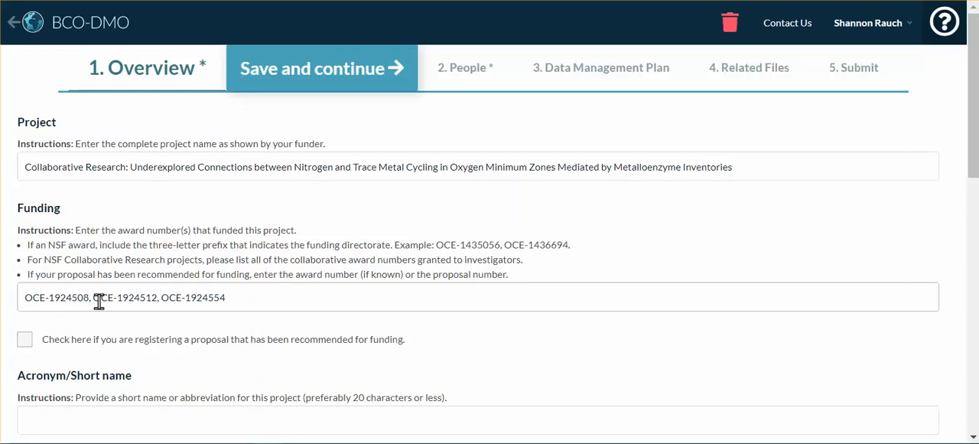
left_click(245, 298)
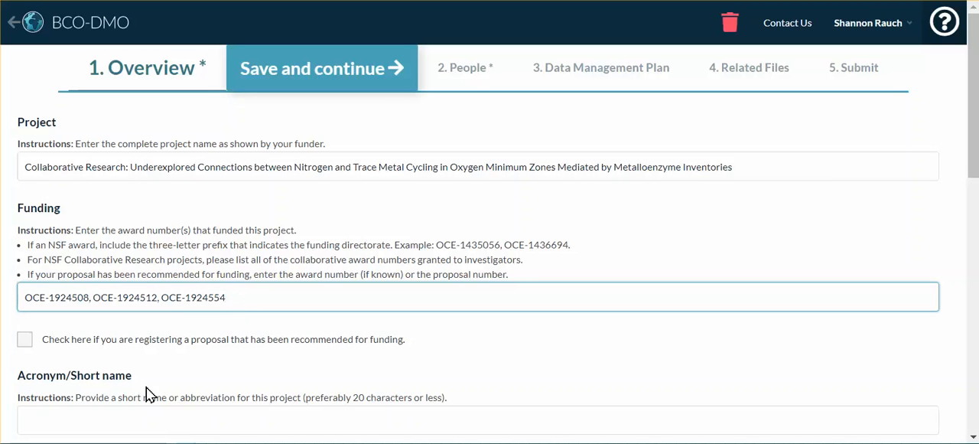
Step: Set the project's acronym or short name to "O2 Min Metalloenzyme"
scroll(153, 392, "down", 1)
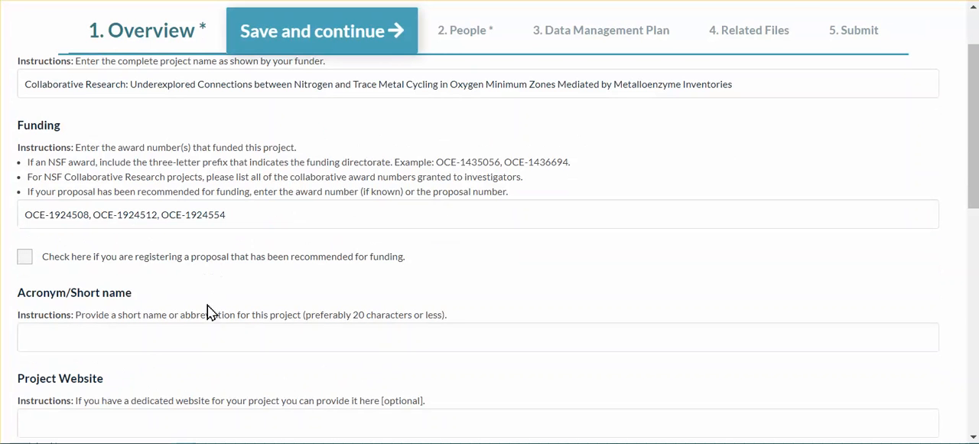
left_click(244, 335)
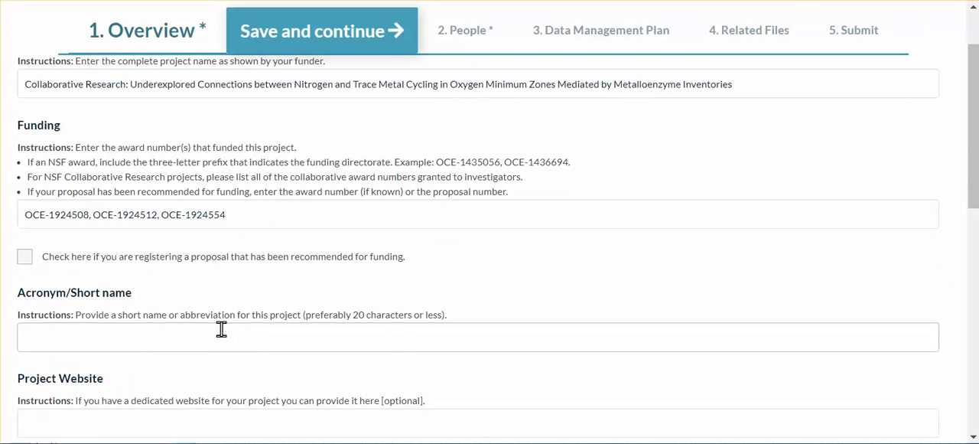
left_click(220, 329)
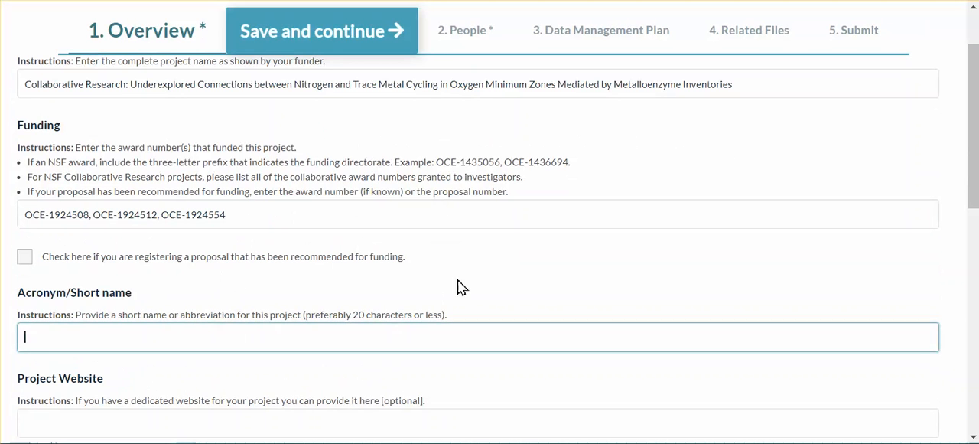
type("O2 Min Metalloenzyme")
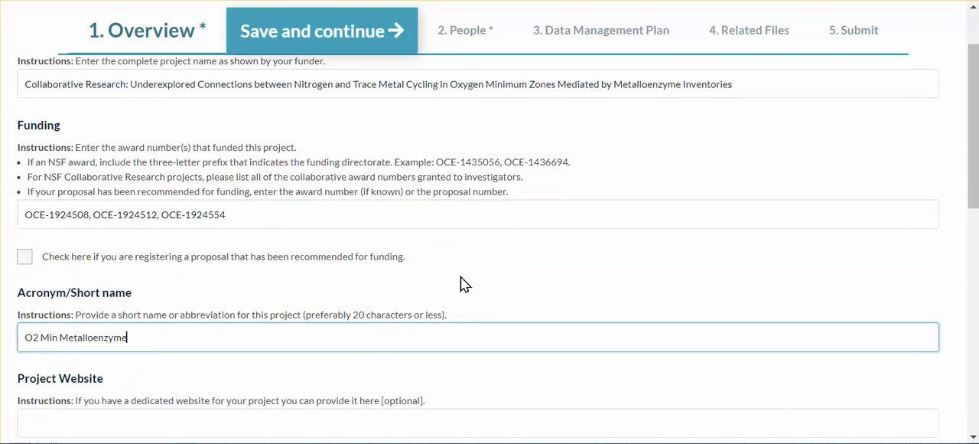
Step: Describe the project's study location as "Eastern Tropical Pacific", leaving the website and program name empty
scroll(463, 283, "down", 1)
scroll(457, 201, "down", 1)
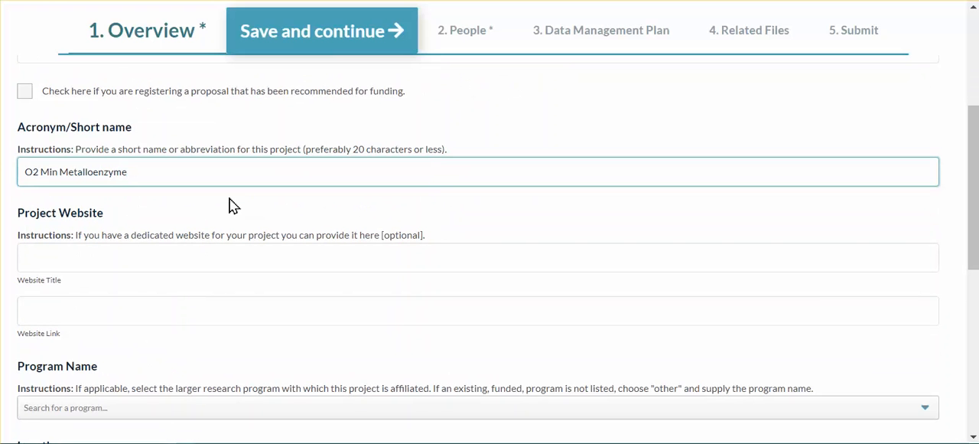
scroll(236, 203, "down", 2)
scroll(236, 204, "down", 2)
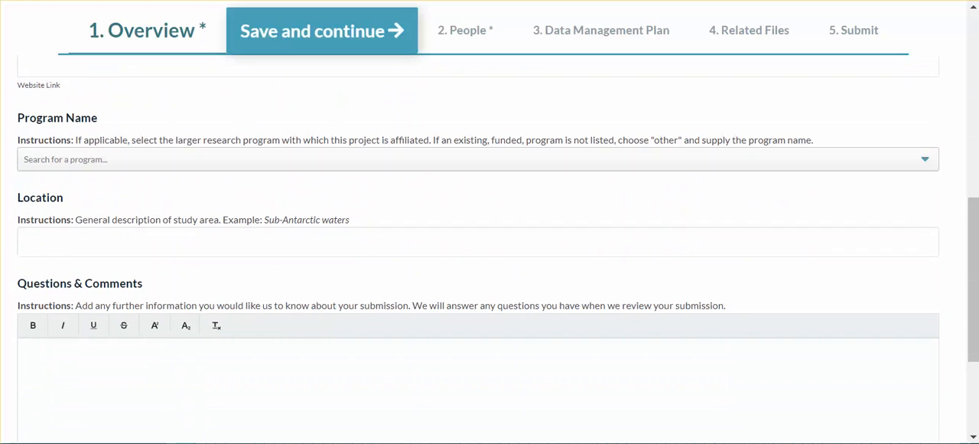
left_click(212, 237)
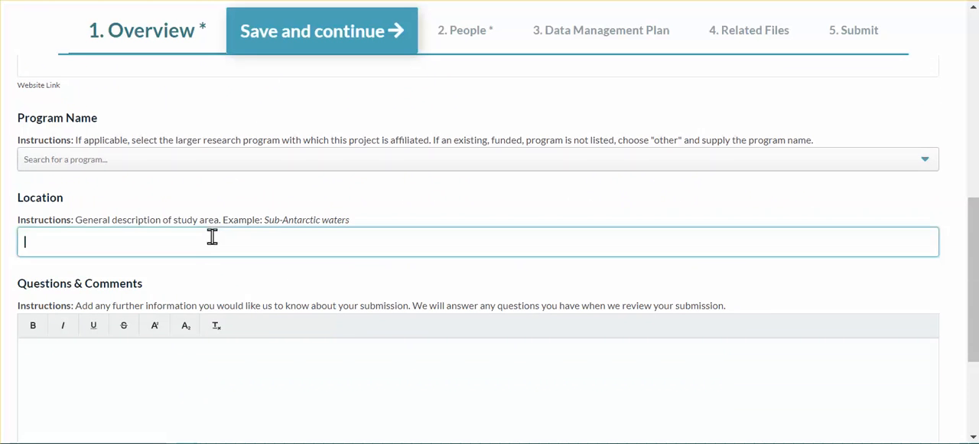
type("Eastern Tropical Pacific")
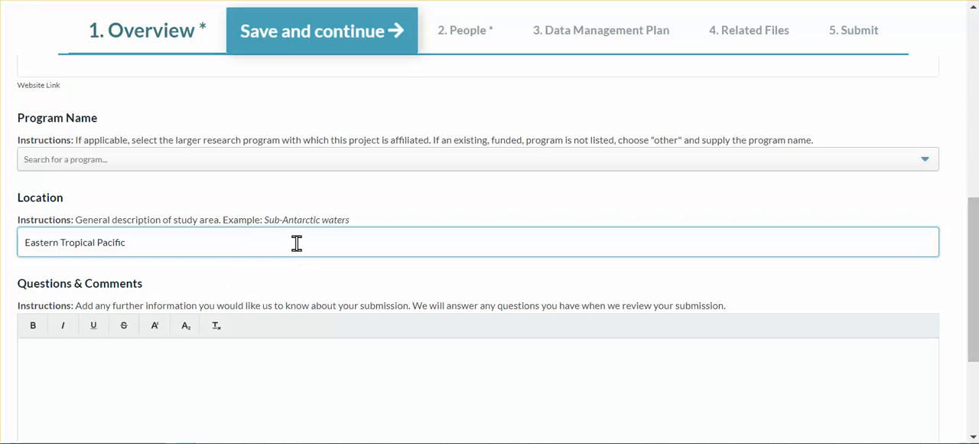
Step: Go to the project's People section, edit the submitter's existing entry and fill in their e-mail
scroll(297, 243, "down", 3)
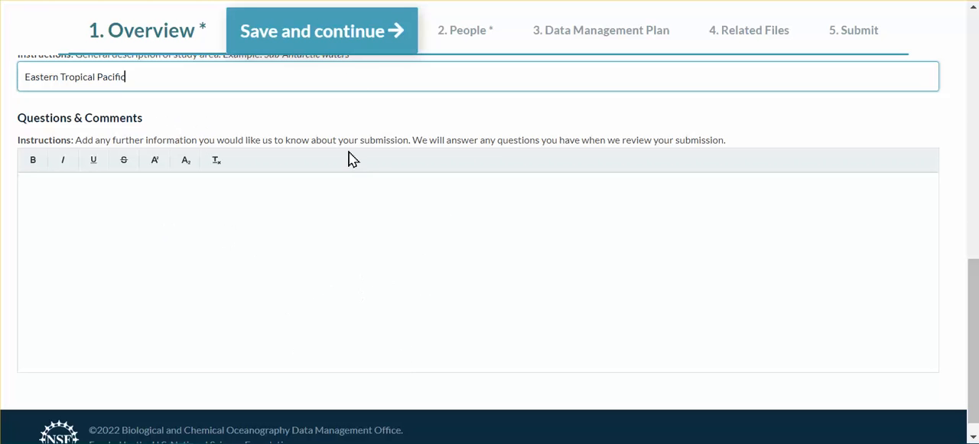
left_click(477, 39)
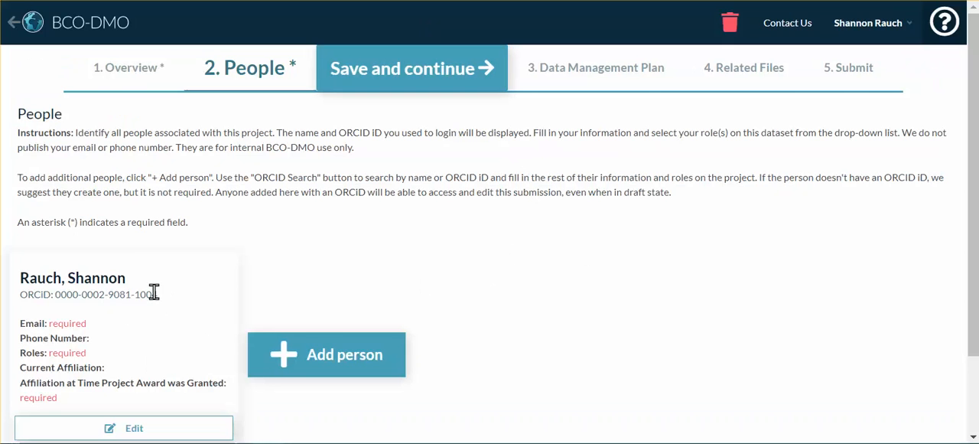
scroll(153, 288, "down", 2)
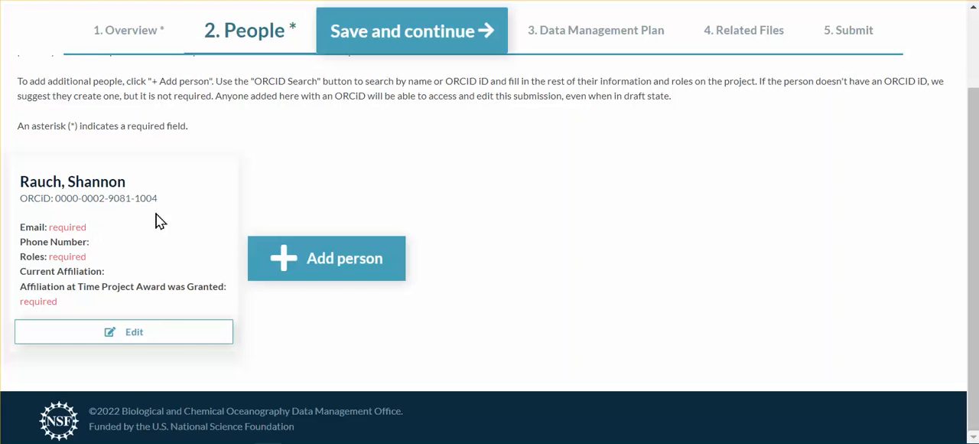
left_click(157, 345)
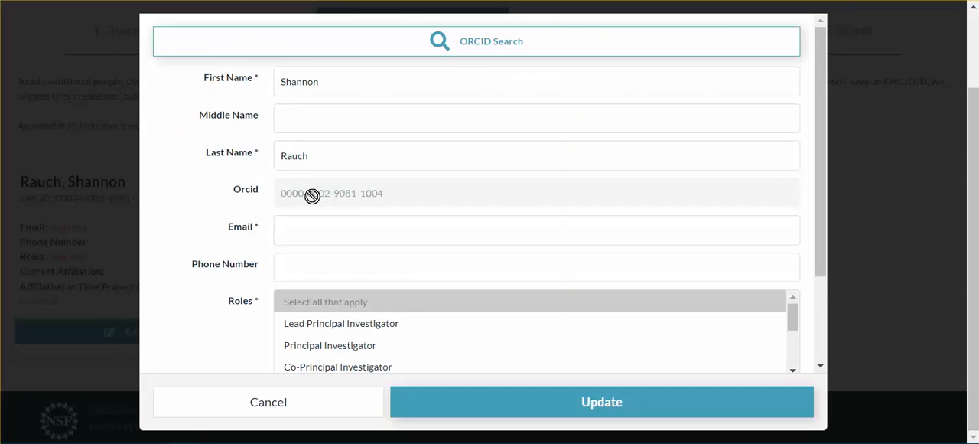
left_click(313, 232)
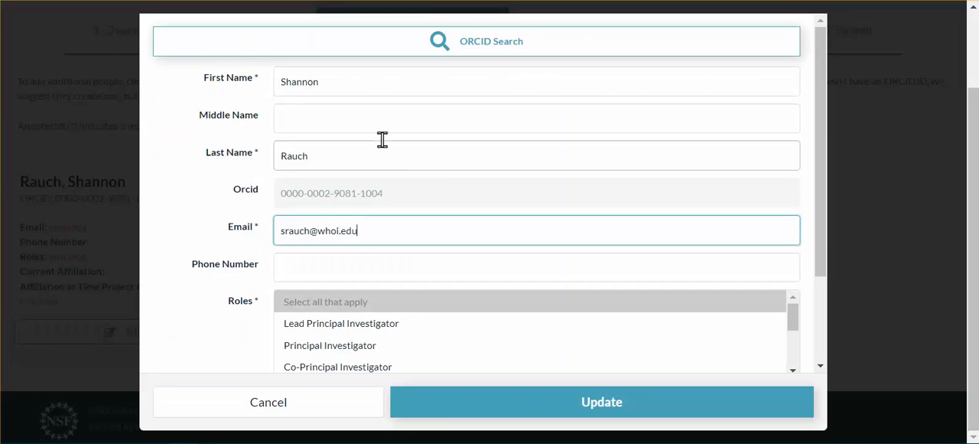
Step: Assign the Long-term Contact role to the submitter
scroll(350, 291, "down", 1)
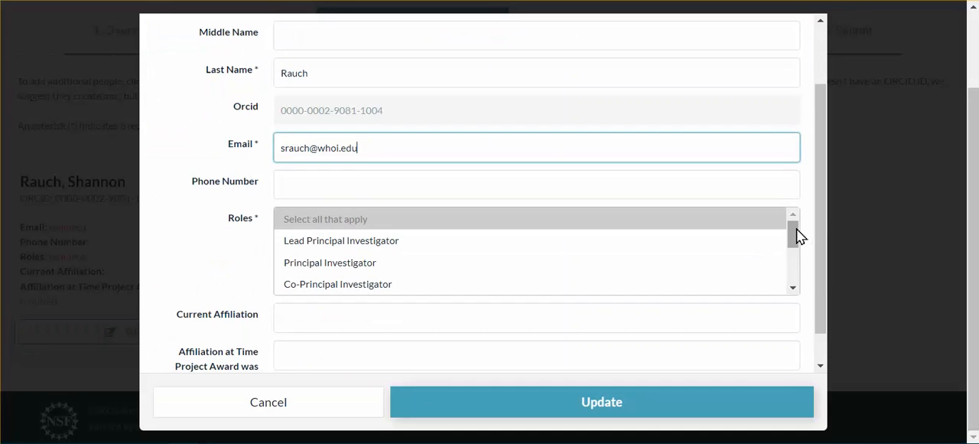
left_click_drag(793, 234, 793, 267)
left_click(359, 242)
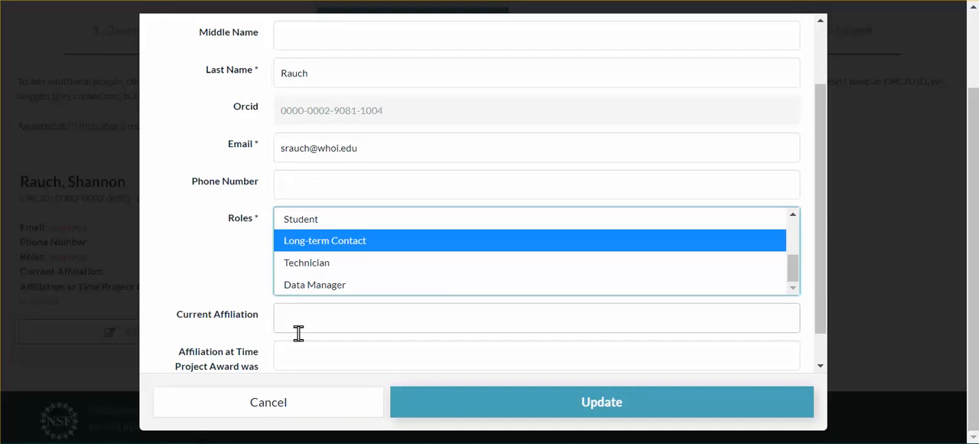
Step: Set the affiliation at the time of award to "Woods Hole Oceanographic Institution (WHOI)" and update the person's entry
scroll(236, 262, "down", 1)
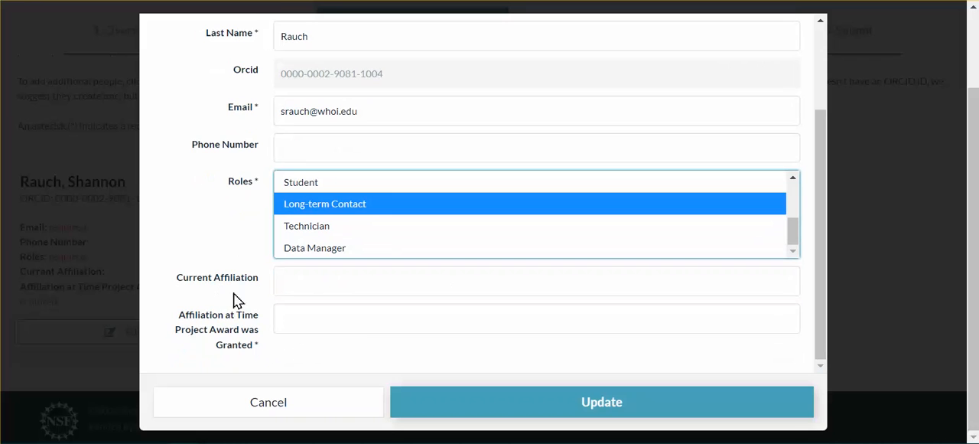
left_click(361, 322)
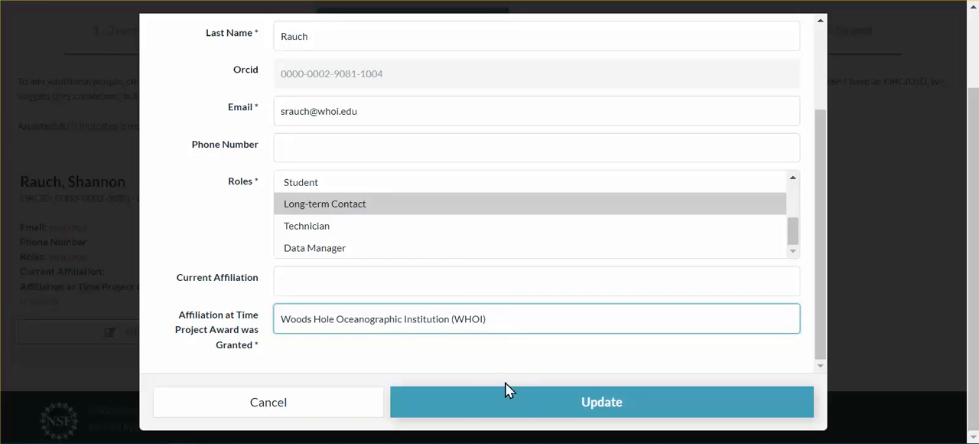
left_click(508, 405)
left_click(508, 405)
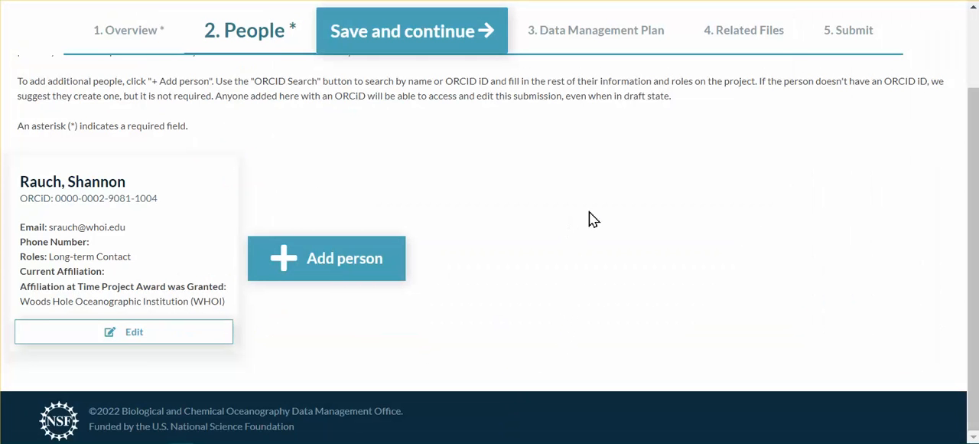
Step: Add a second person to the project and fill in their identity from the matching ORCID search record for the lead investigator
left_click(354, 266)
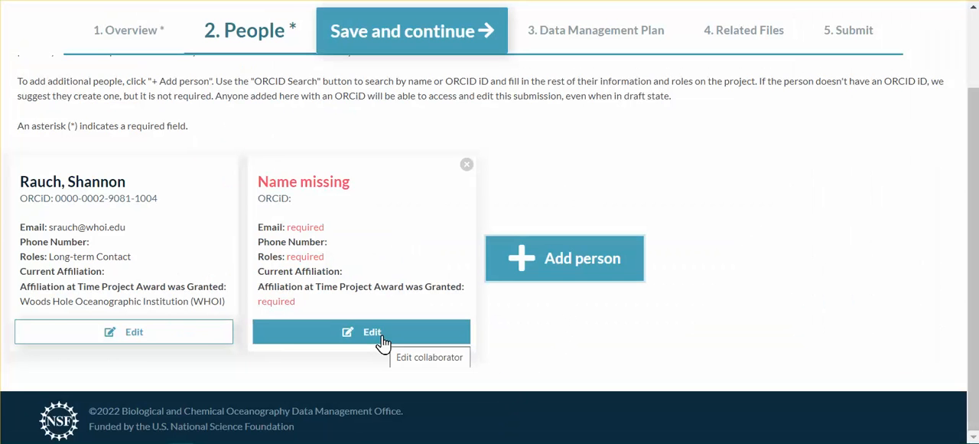
left_click(383, 337)
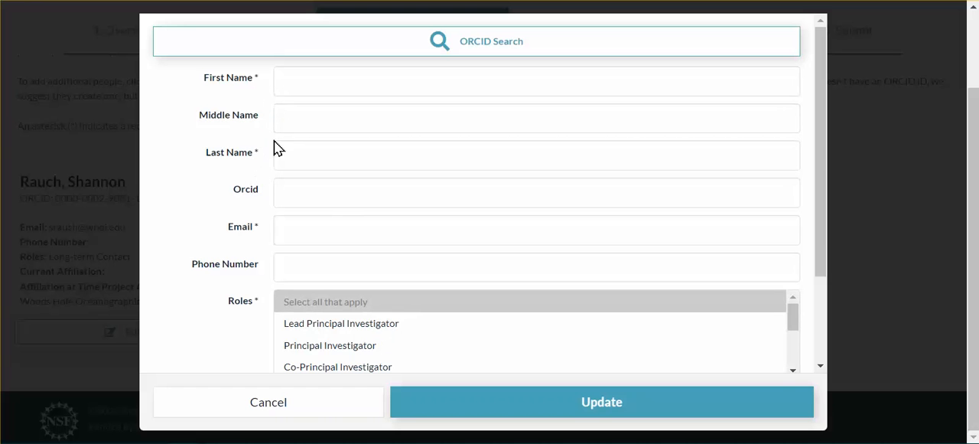
left_click(534, 48)
left_click(391, 243)
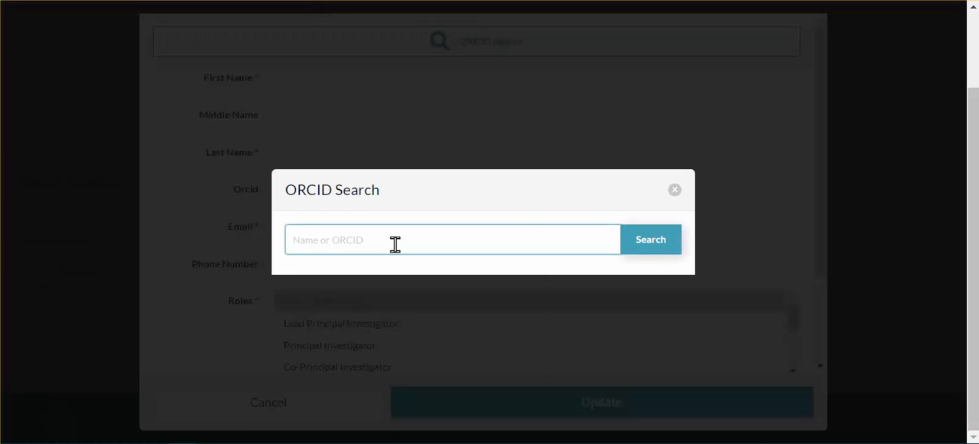
left_click(645, 249)
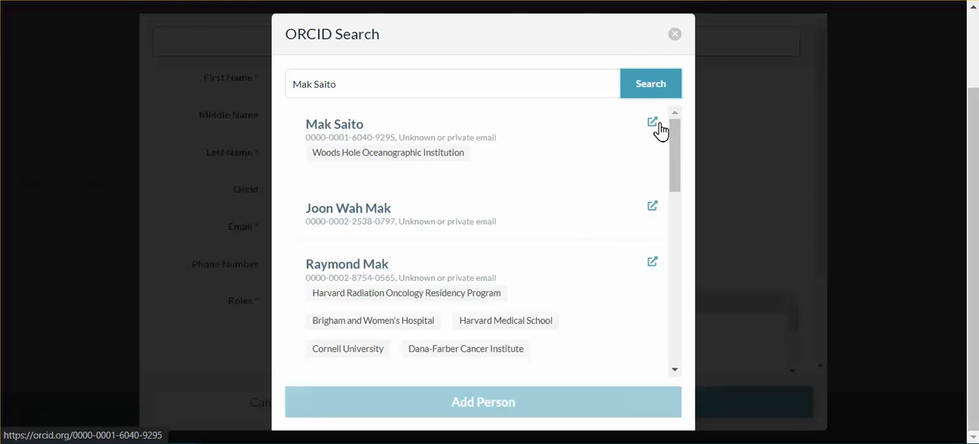
left_click(551, 144)
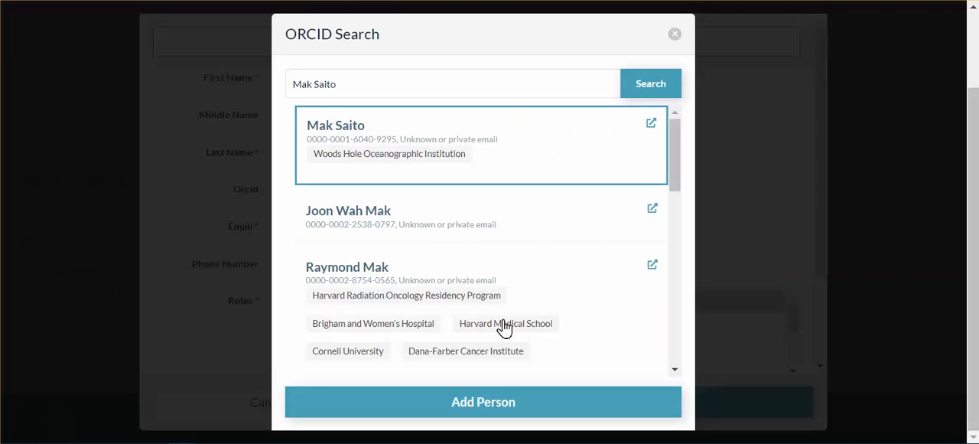
left_click(498, 408)
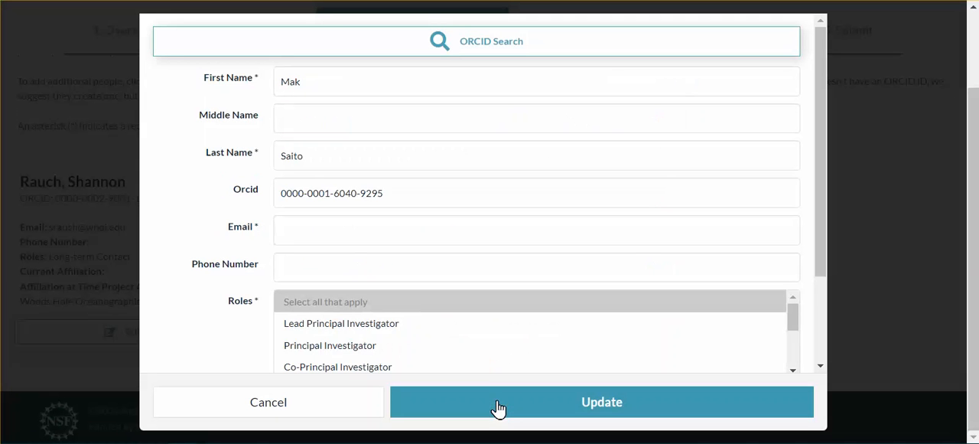
Step: Fill in the second person's e-mail and assign them the Lead Principal Investigator role
left_click(344, 231)
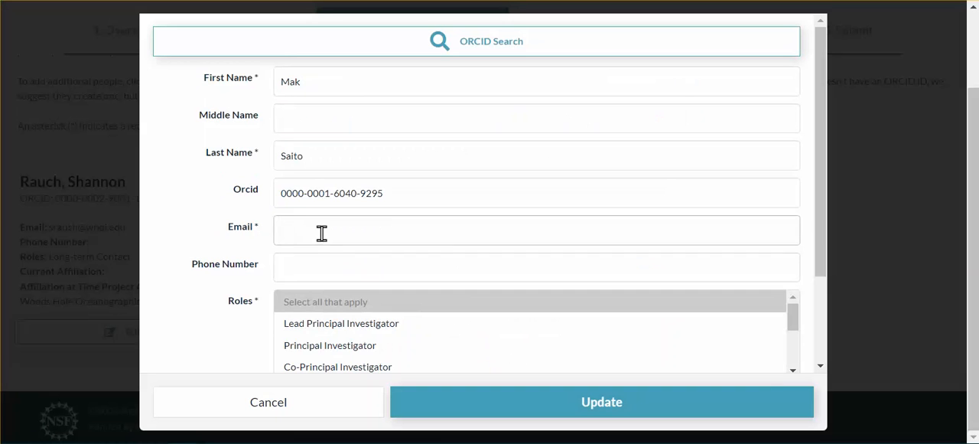
left_click(321, 229)
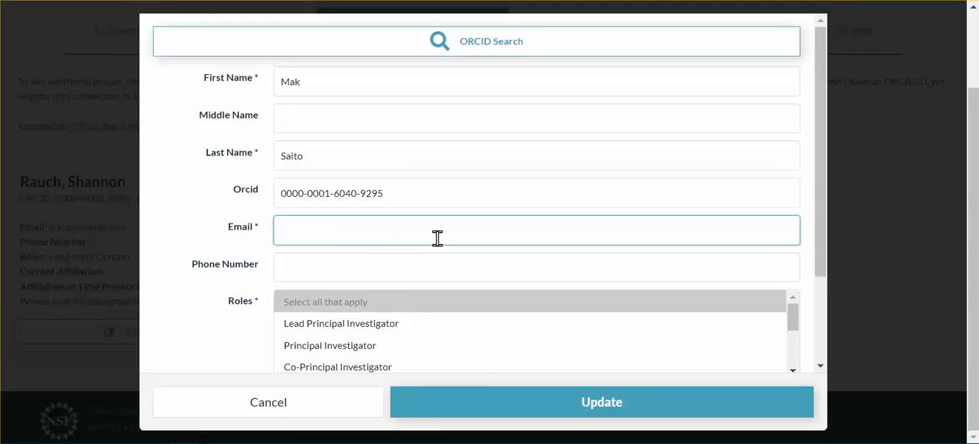
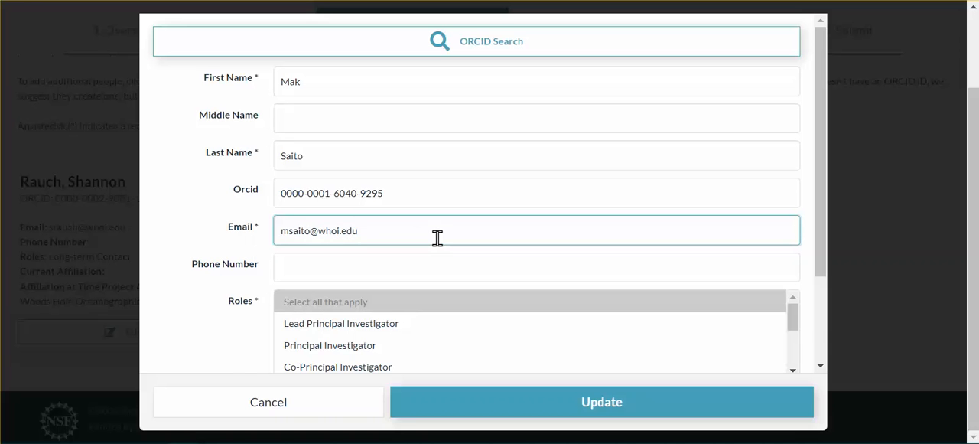
scroll(264, 230, "down", 1)
left_click(312, 241)
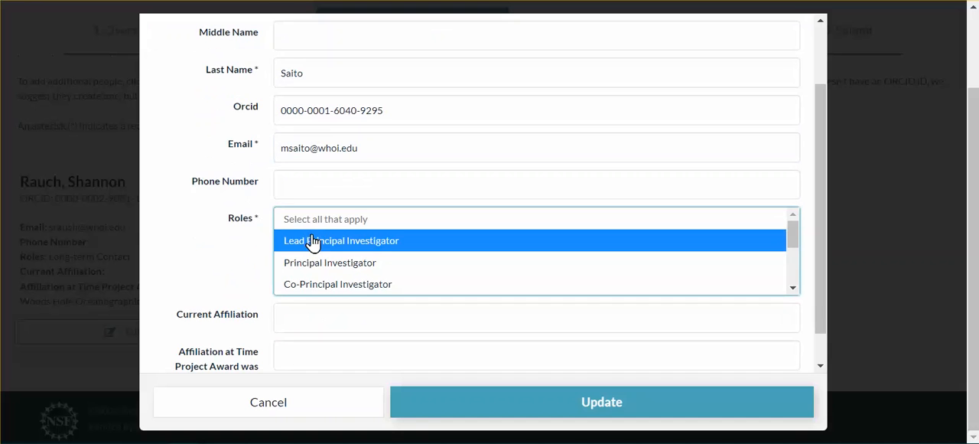
Step: Set the second person's affiliation at the time of award to "WHOI", enter their phone number and update the entry
scroll(241, 199, "down", 1)
left_click(291, 321)
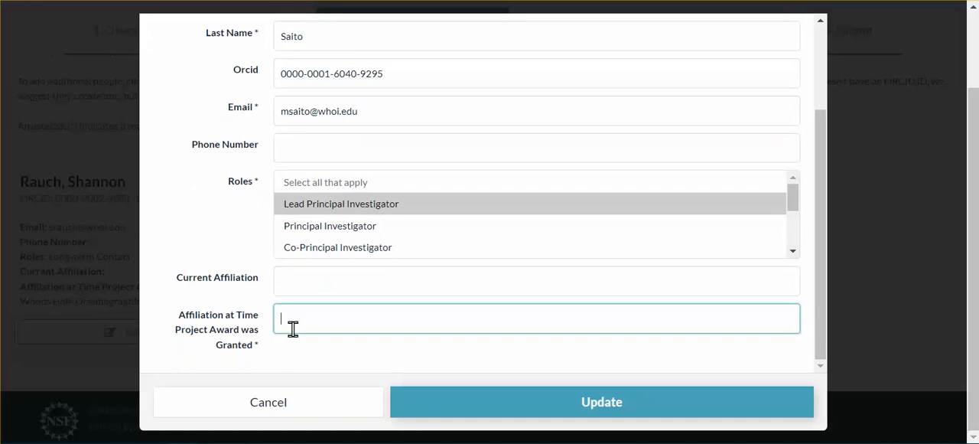
type("WHOI")
key("Tab")
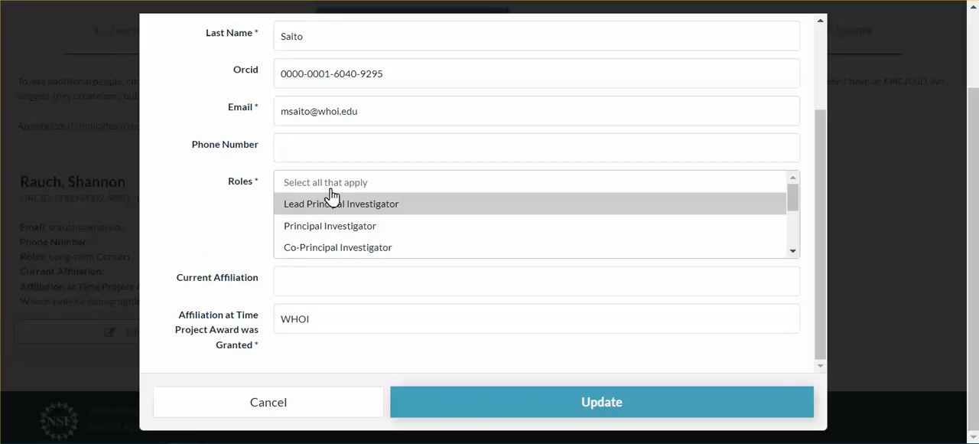
left_click(433, 139)
key("ctrl+v")
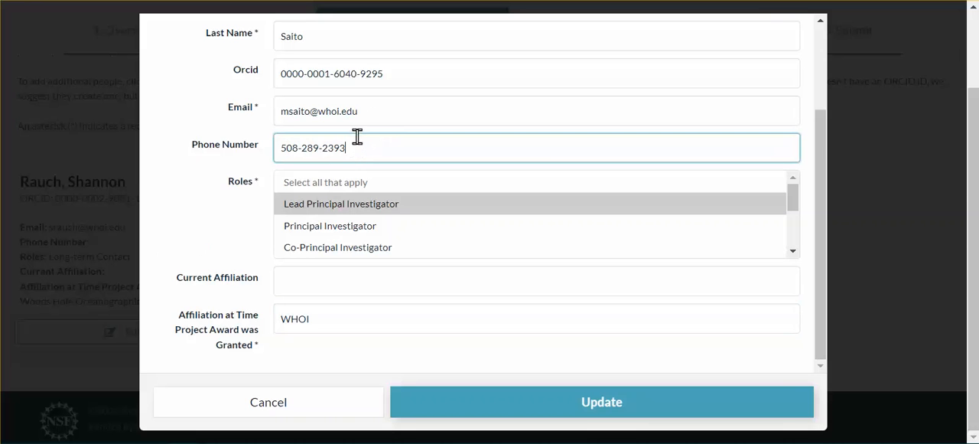
left_click(539, 413)
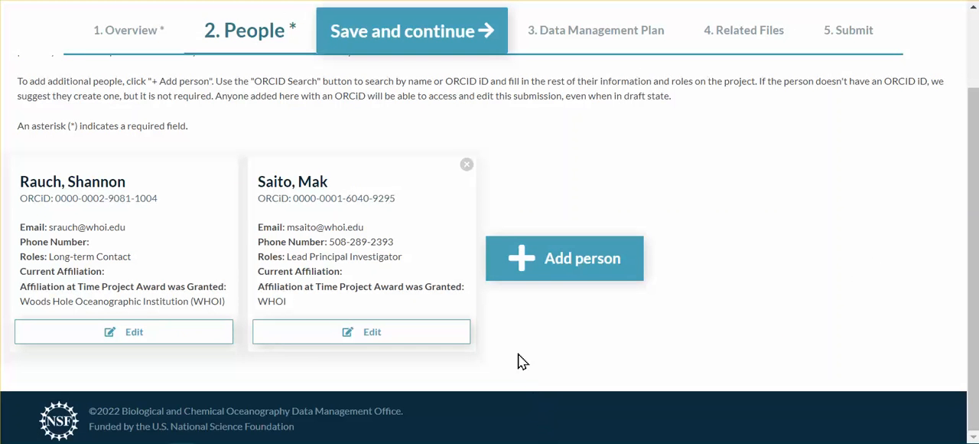
Step: Add a third person to the project and fill in their identity from the matching ORCID search record for the co-investigator
left_click(559, 258)
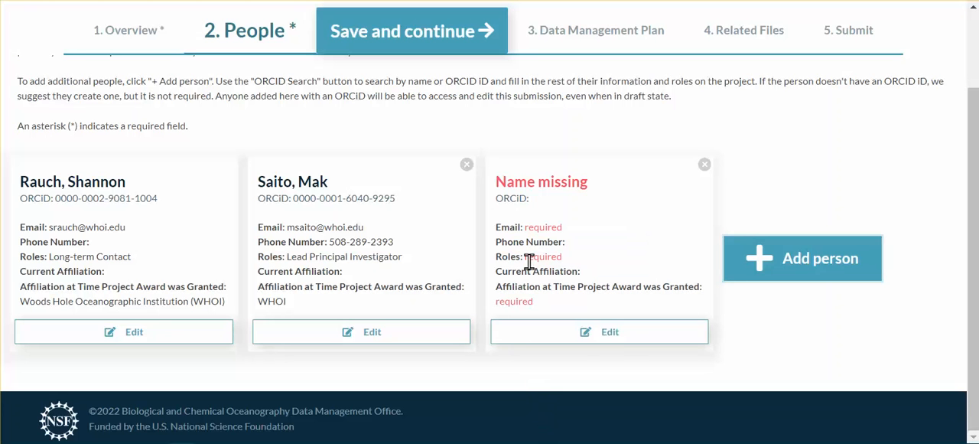
left_click(588, 337)
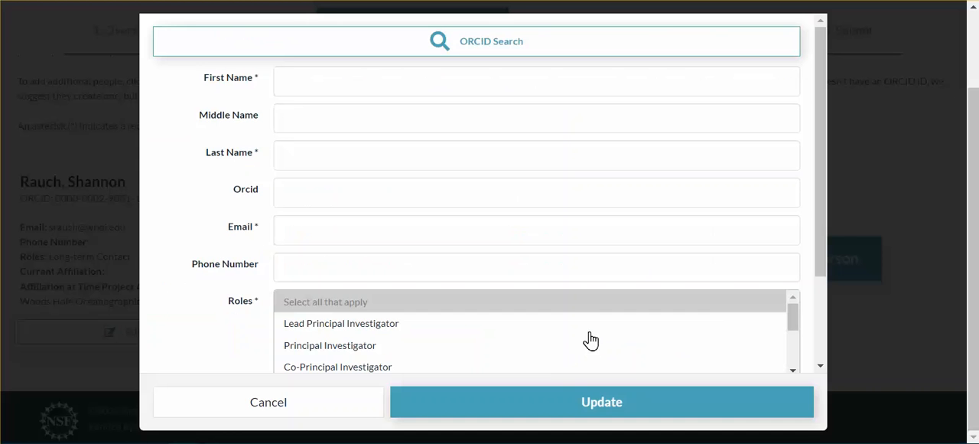
left_click(504, 49)
left_click(336, 242)
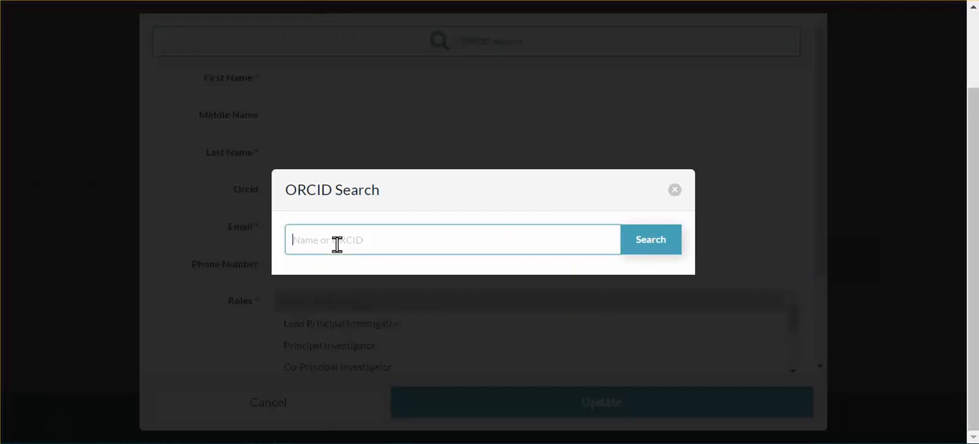
left_click(672, 250)
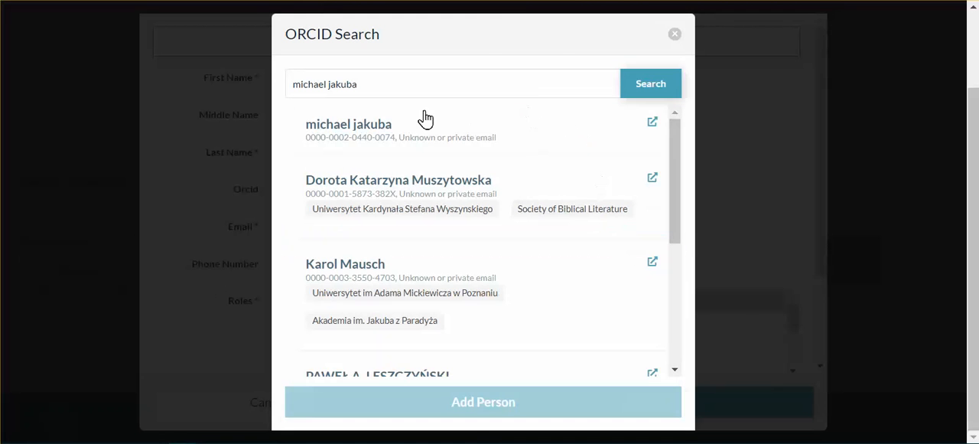
left_click(425, 116)
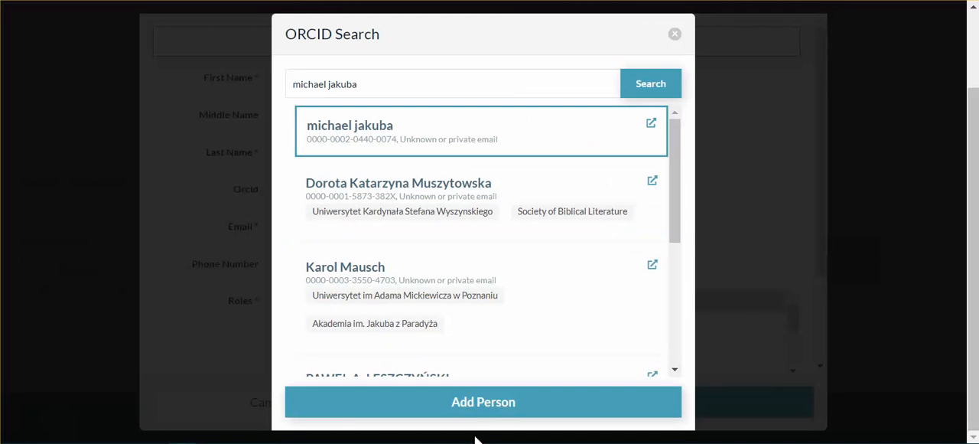
left_click(478, 405)
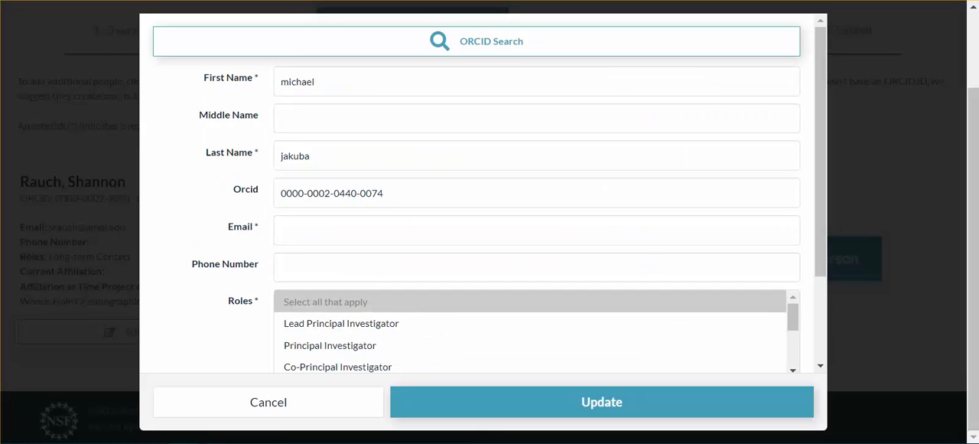
Step: Fill in the third person's phone number and e-mail with the copied contact details
left_click(409, 276)
key("ctrl+v")
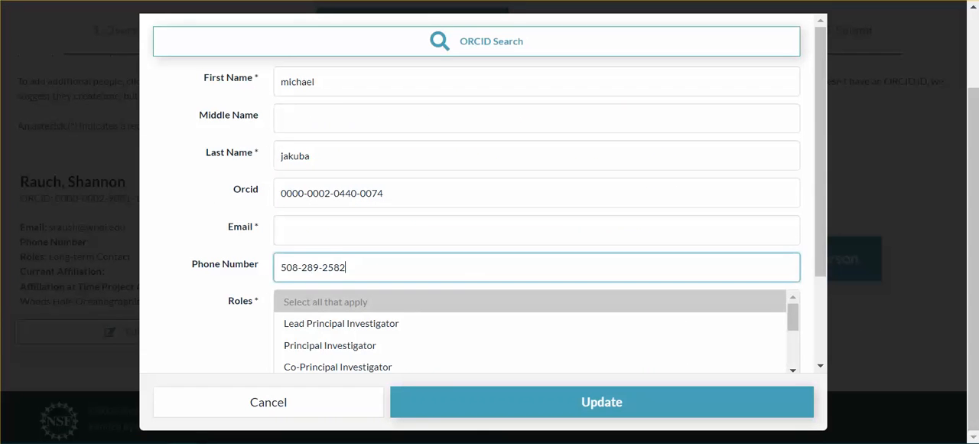
key("alt+Tab")
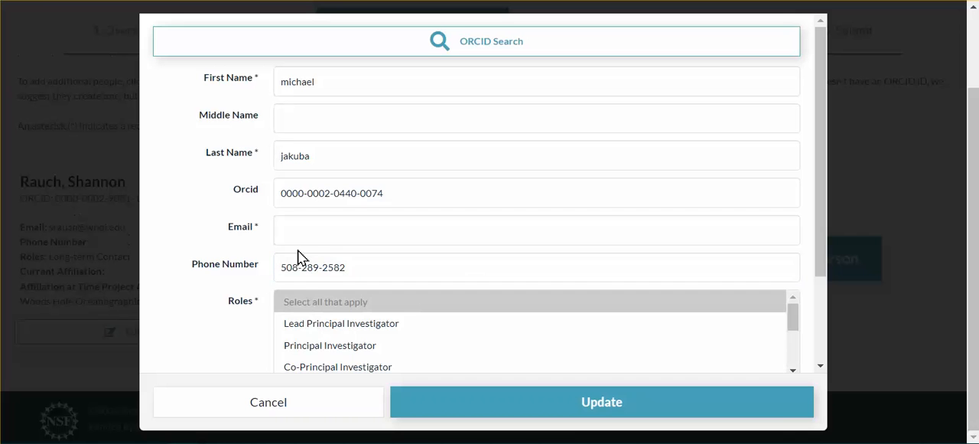
left_click(345, 230)
key("ctrl+v")
Step: Assign the third person the Co-Principal Investigator role, set their affiliation at the time of award to "WHOI" and update the entry
scroll(321, 359, "down", 3)
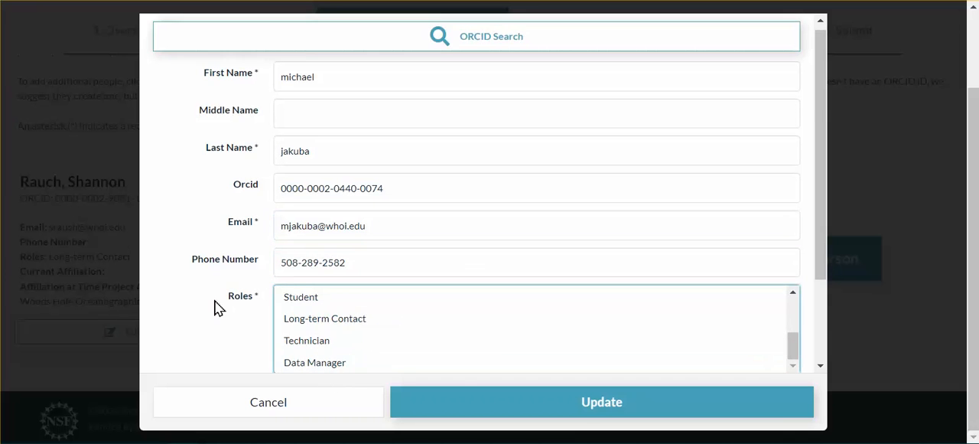
scroll(278, 308, "down", 2)
scroll(332, 280, "up", 2)
scroll(271, 280, "down", 2)
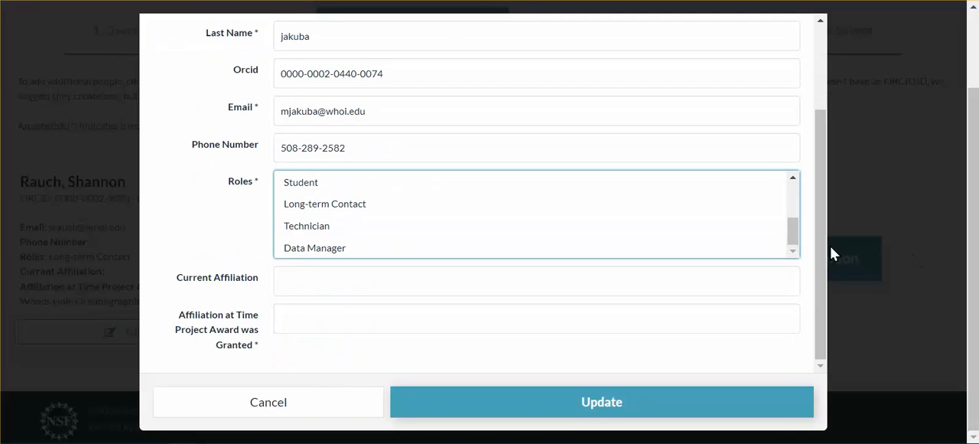
scroll(796, 237, "up", 3)
left_click(336, 317)
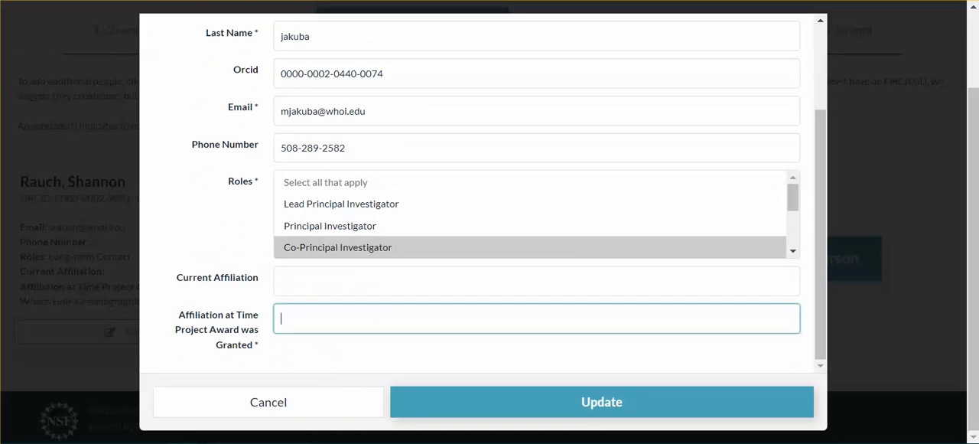
type("WHOI")
left_click(624, 410)
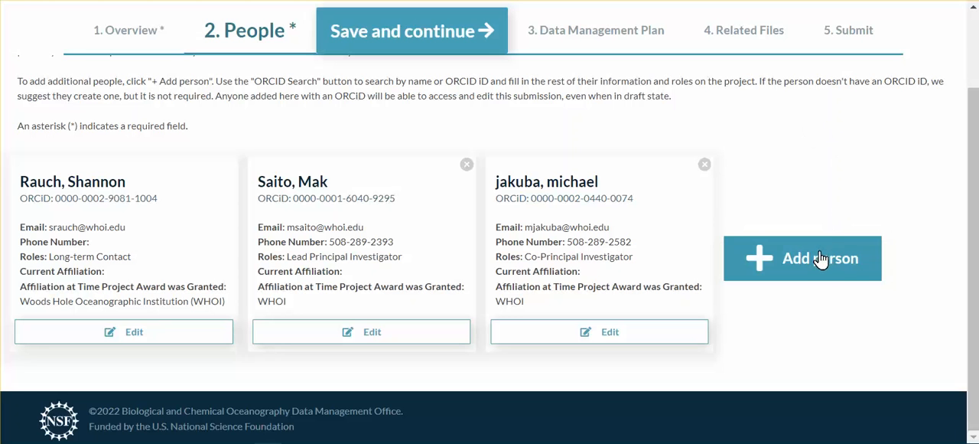
Step: Save the People section and upload the data management plan PDF for awards OCE-1924508, 1924512 and 1924554
left_click(605, 34)
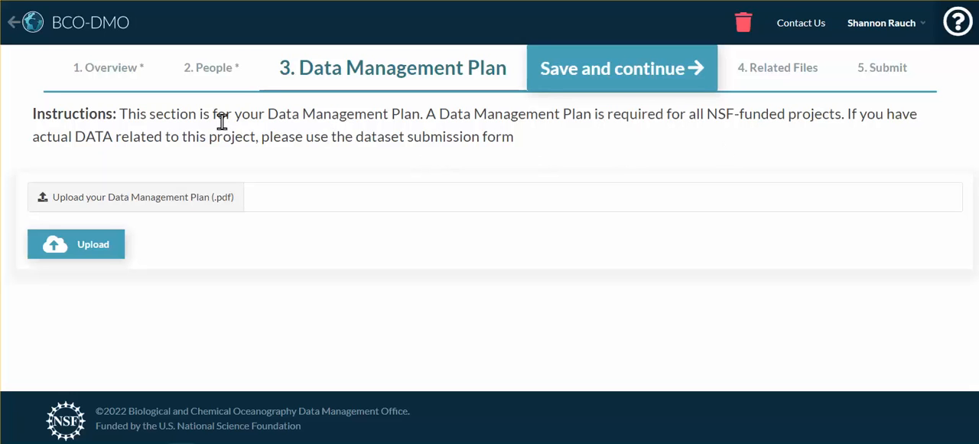
left_click(176, 205)
left_click(700, 343)
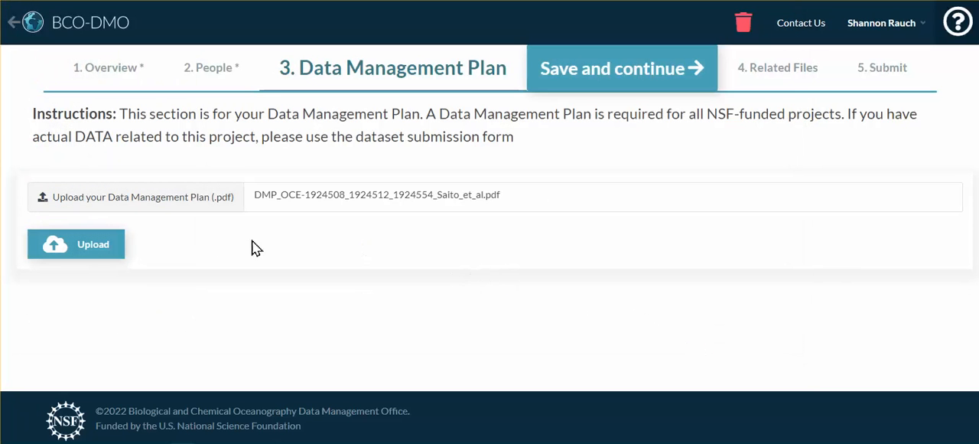
left_click(104, 253)
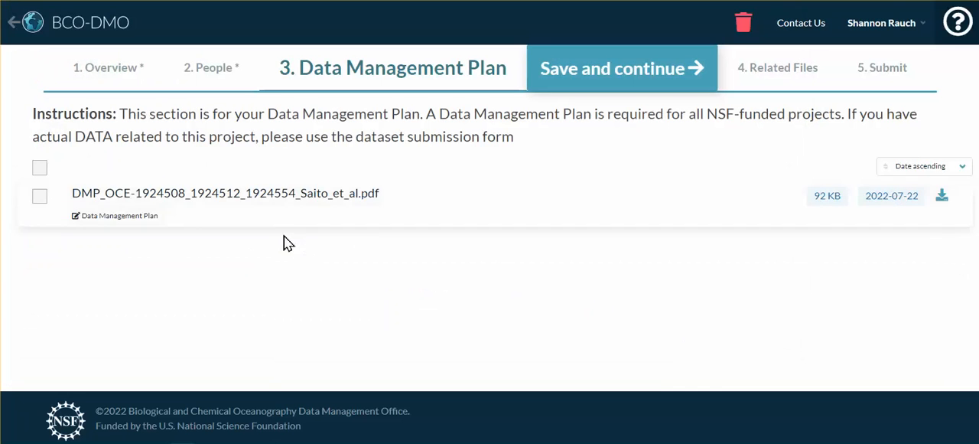
Step: Save the data management plan, continue past Related Files without adding anything and submit the project for review
left_click(652, 75)
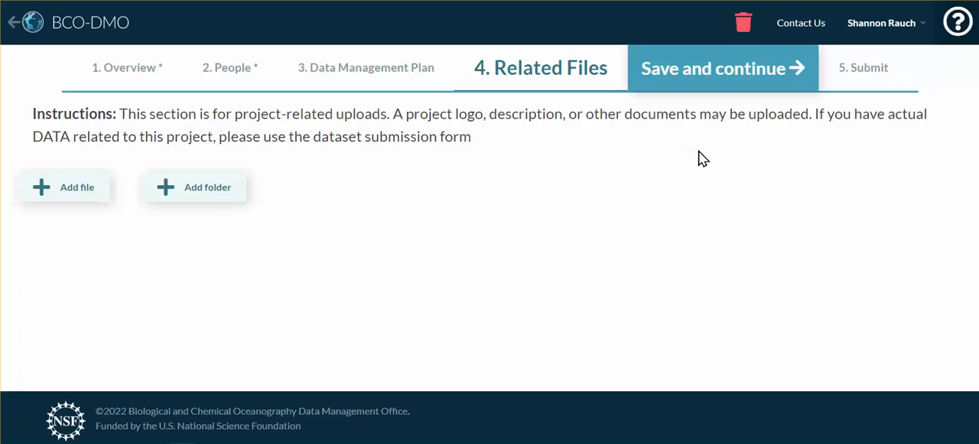
left_click(735, 79)
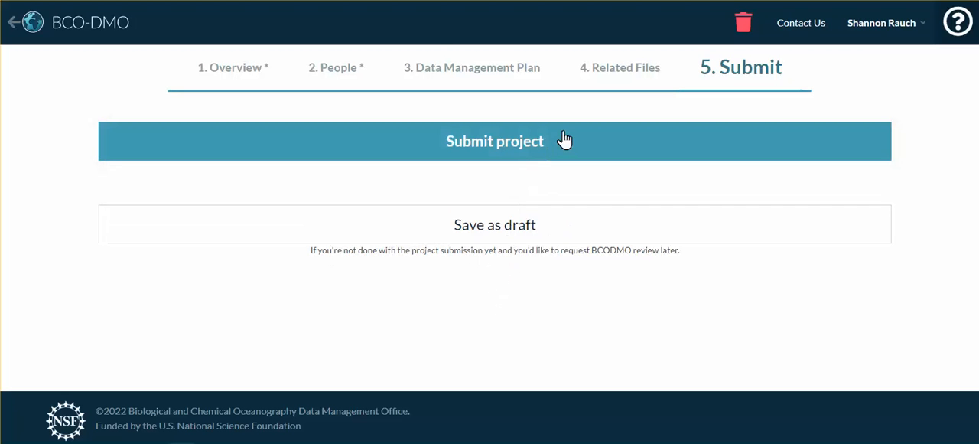
left_click(568, 144)
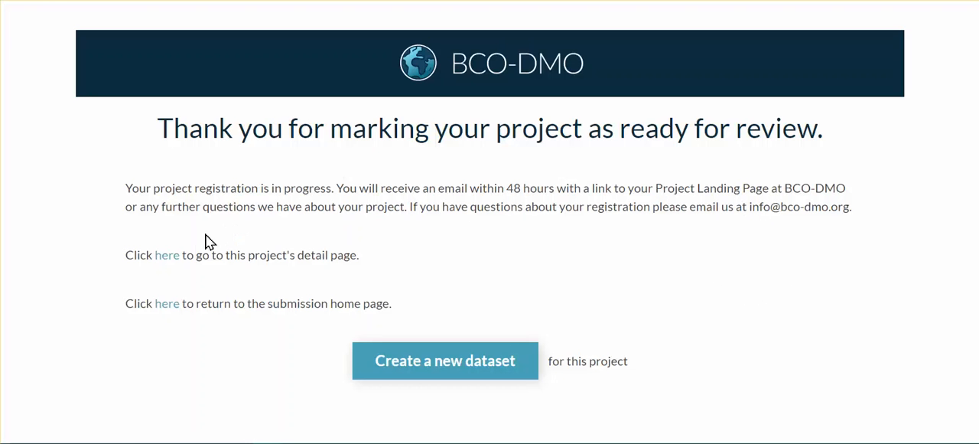
Step: Return to the submission home page, view its help information and close it
left_click(166, 304)
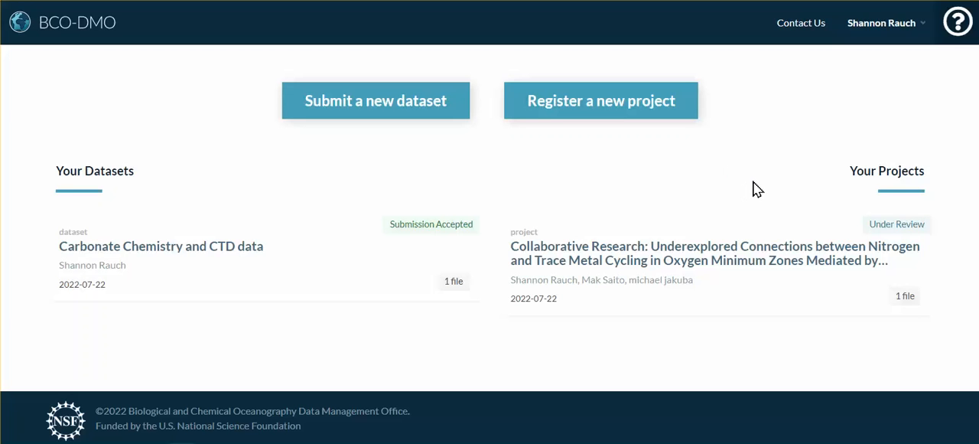
left_click(956, 23)
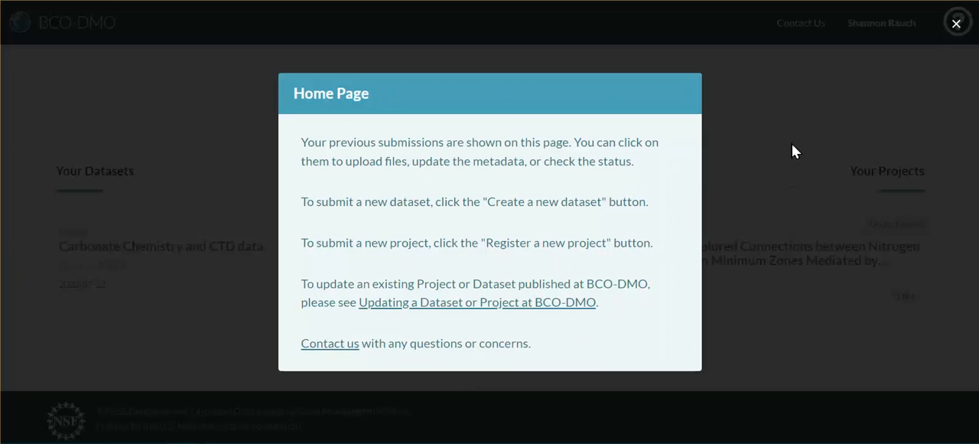
left_click(796, 97)
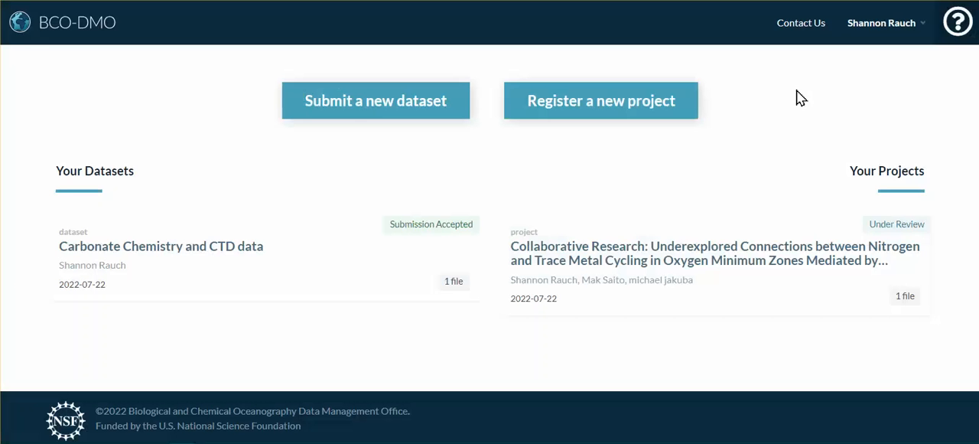